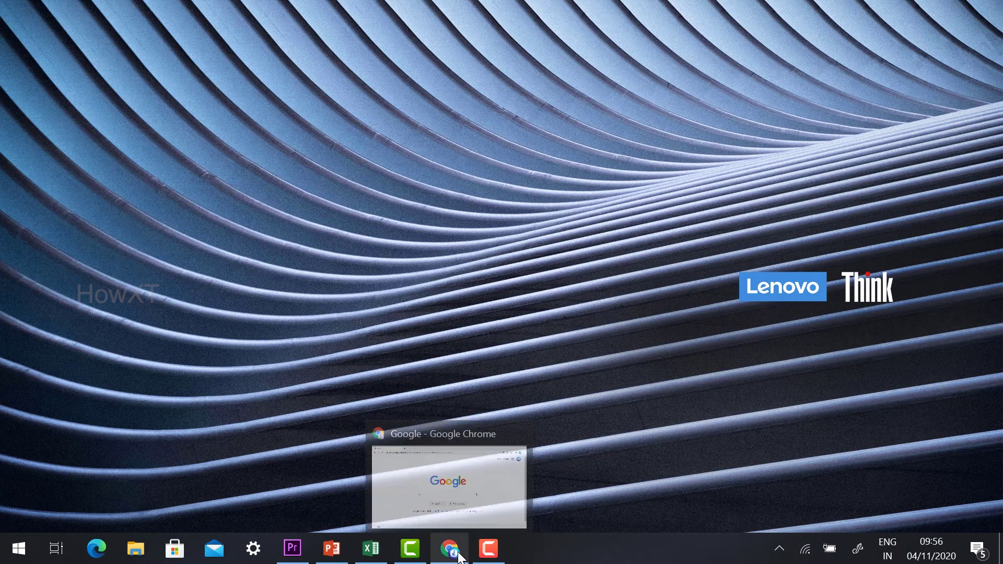
Step: Bring the Chrome window showing the Google home page to the front
{"action": "left_click", "coordinate": [448, 477]}
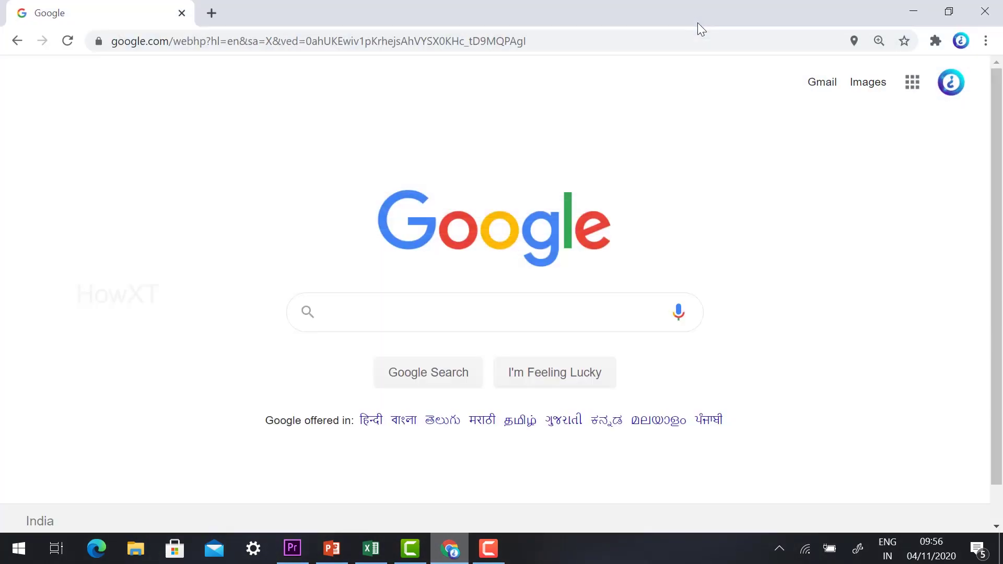
Step: Load meet.google.com in a new Chrome tab
{"action": "left_click", "coordinate": [218, 14]}
{"action": "type", "text": "meet.google.com"}
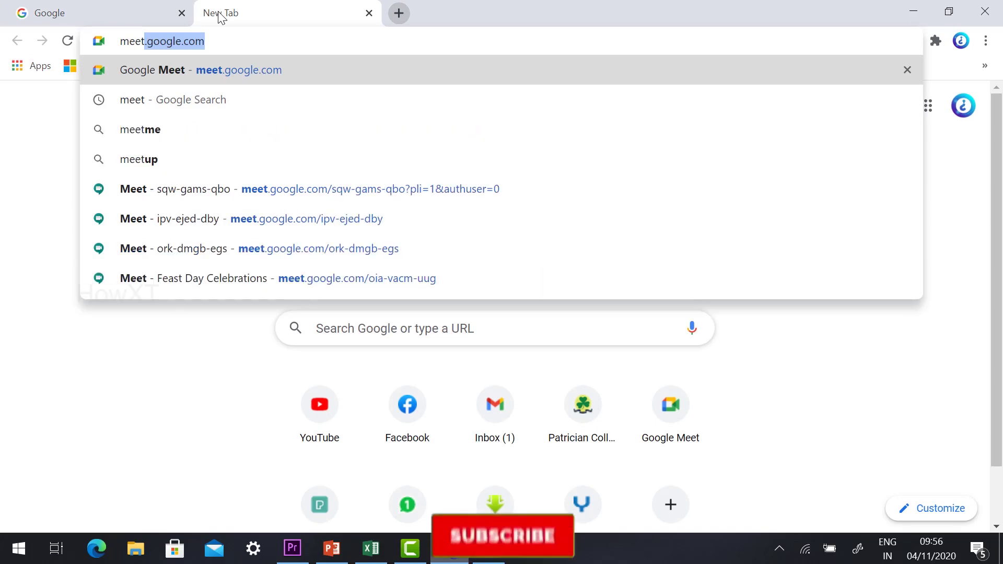
{"action": "key", "text": "Return"}
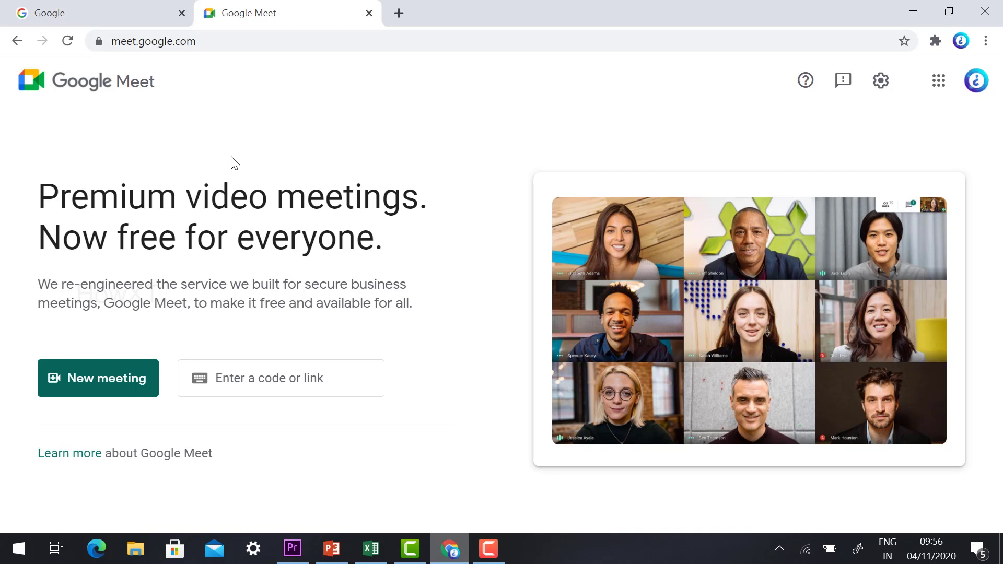
Step: Start an instant meeting from New meeting to reach the Meeting ready preview
{"action": "left_click", "coordinate": [106, 380]}
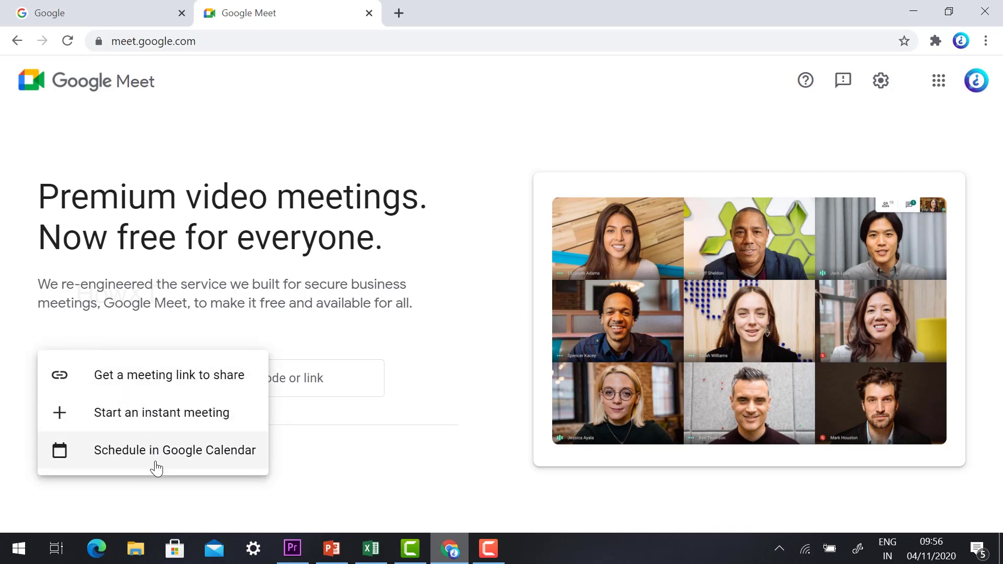
{"action": "left_click", "coordinate": [166, 413]}
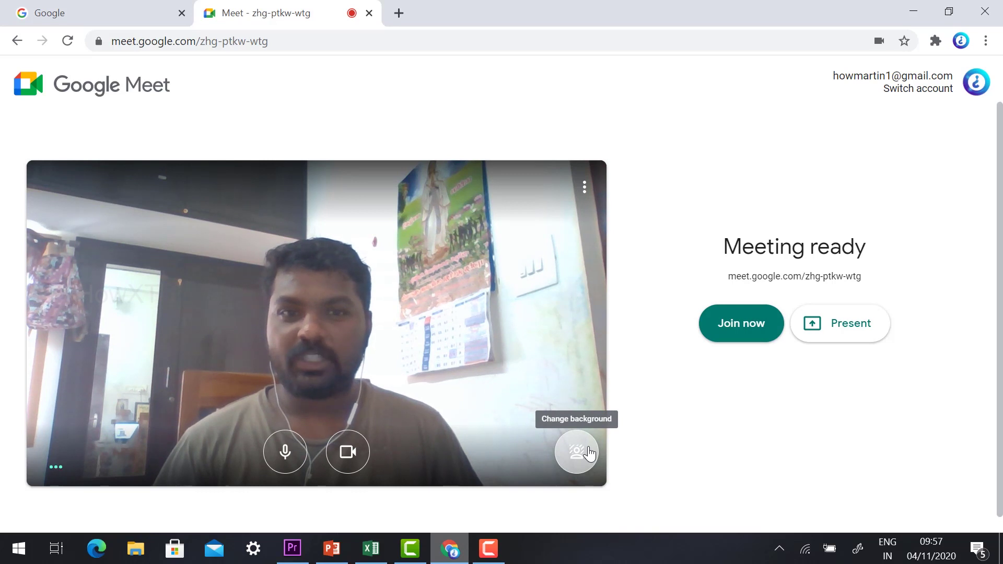
Step: Bring up the background effect choices for the camera preview
{"action": "left_click", "coordinate": [591, 193]}
{"action": "left_click", "coordinate": [544, 106]}
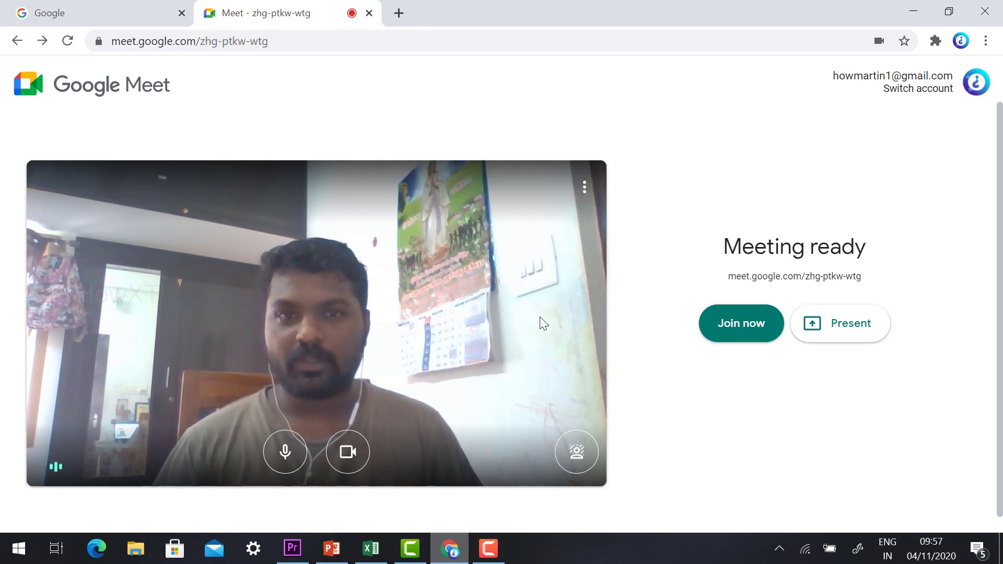
{"action": "left_click", "coordinate": [577, 452]}
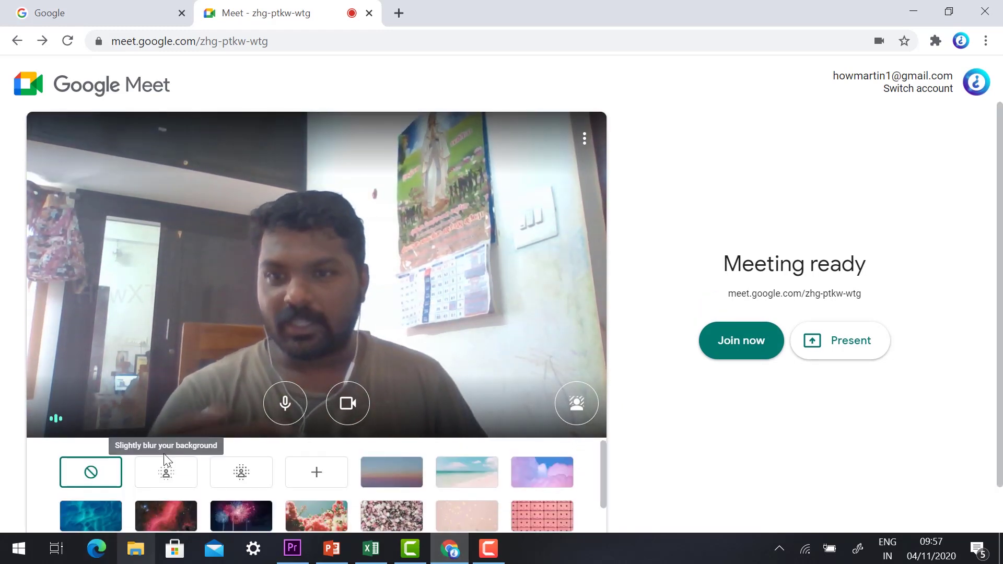
{"action": "scroll", "coordinate": [168, 501], "scroll_direction": "down", "scroll_amount": 2}
{"action": "scroll", "coordinate": [174, 500], "scroll_direction": "up", "scroll_amount": 2}
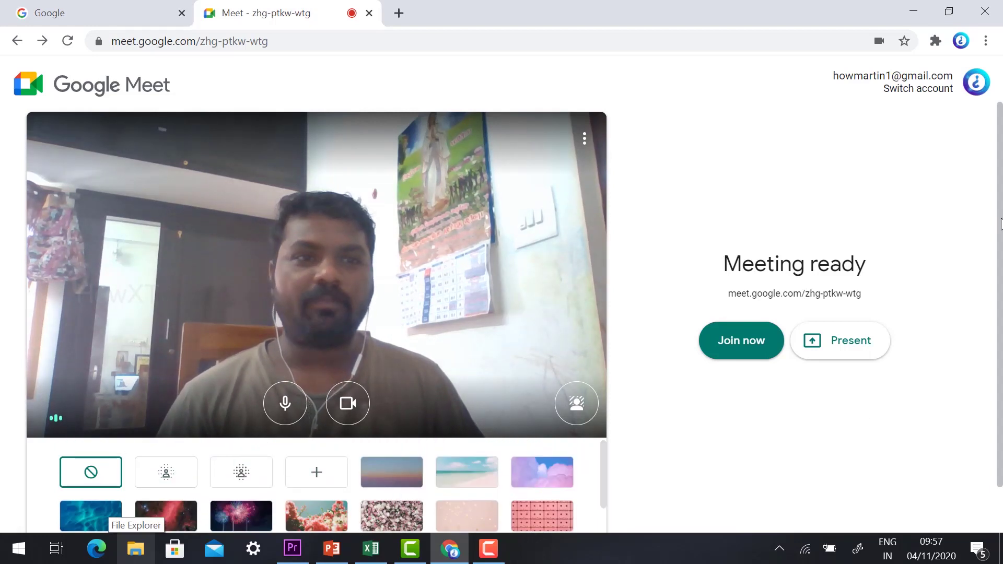
{"action": "scroll", "coordinate": [975, 370], "scroll_direction": "down", "scroll_amount": 1}
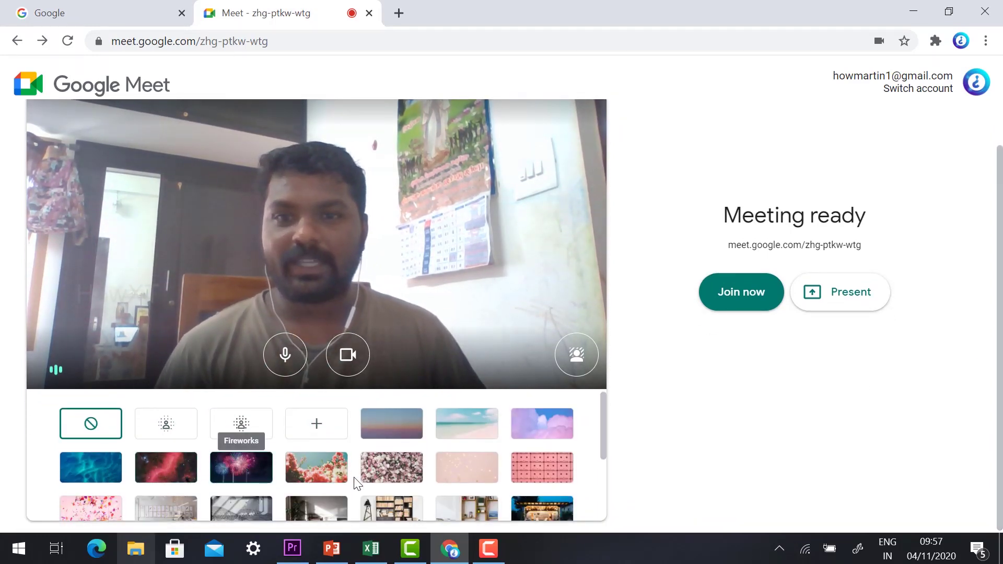
Step: Try the blurry beach, pink cassette and space nebula backgrounds, then turn backgrounds off
{"action": "left_click", "coordinate": [456, 425]}
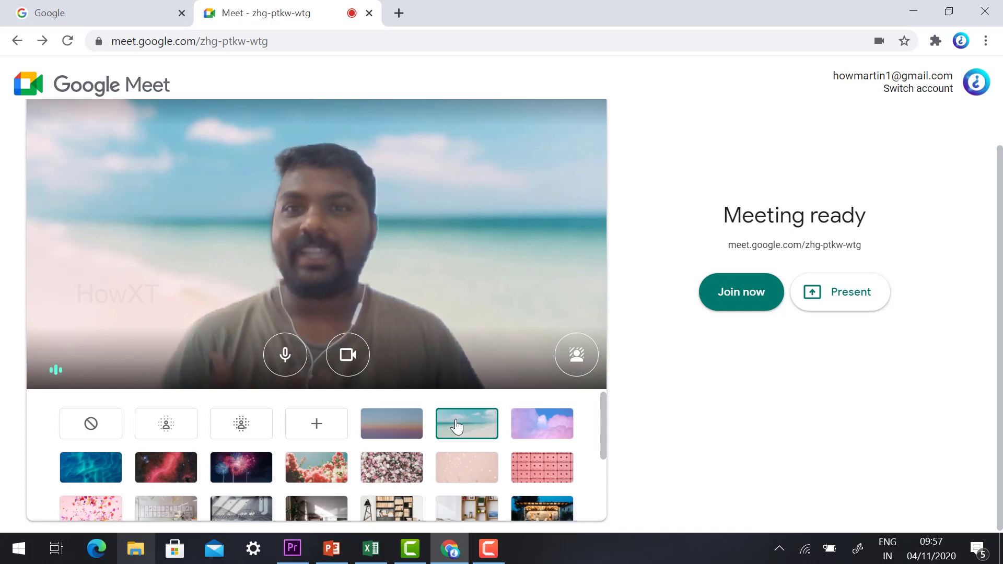
{"action": "left_click", "coordinate": [545, 424]}
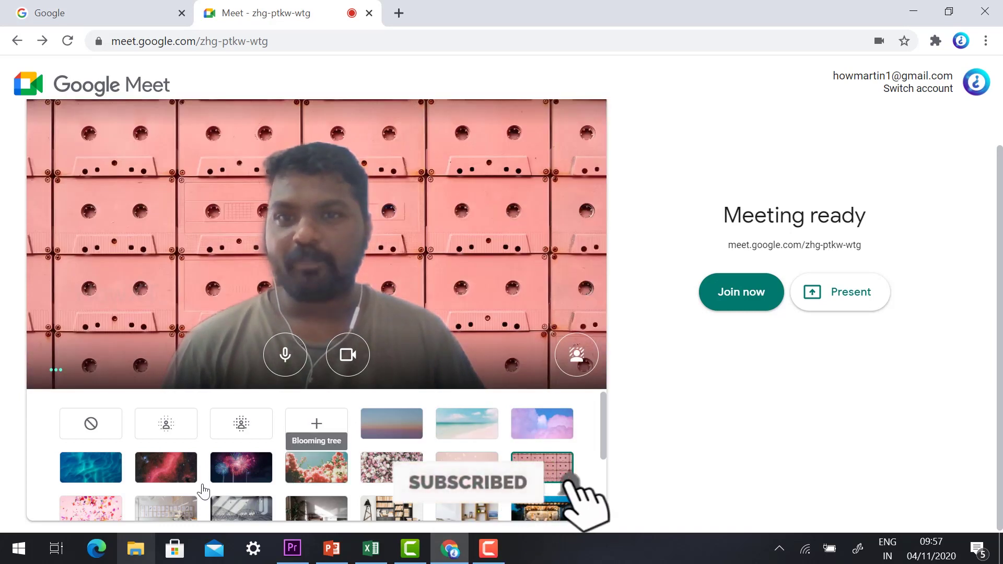
{"action": "left_click", "coordinate": [175, 475]}
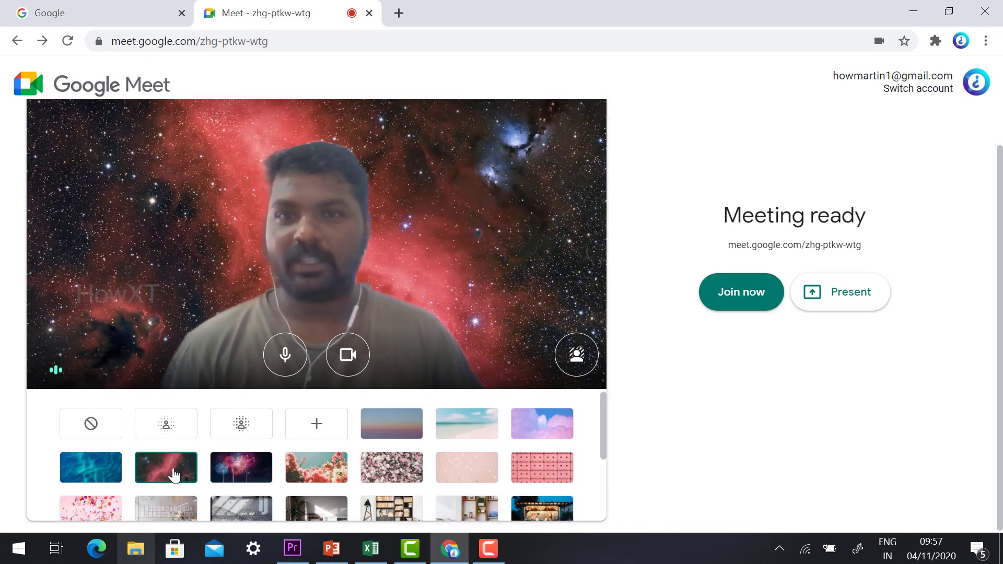
{"action": "left_click", "coordinate": [91, 419]}
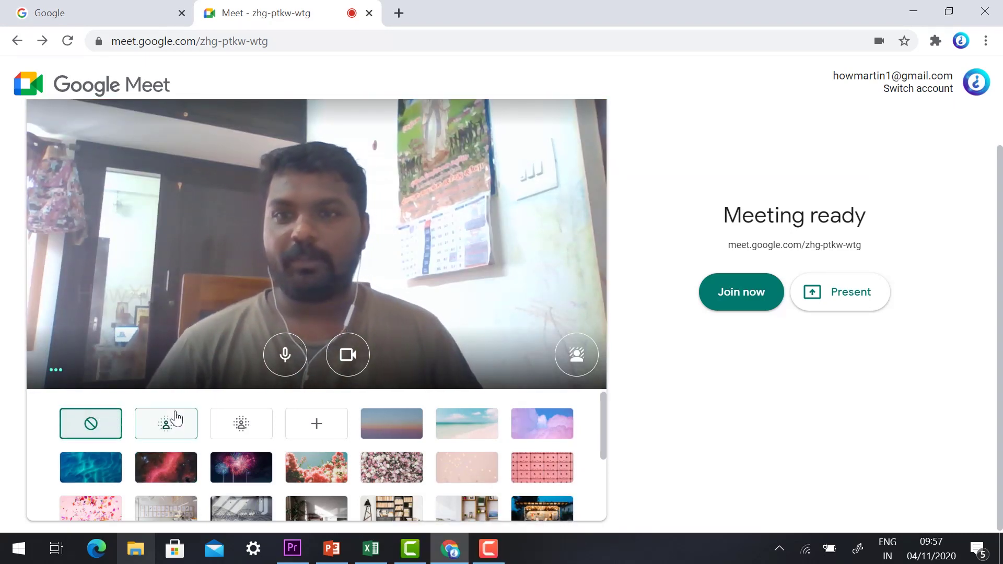
{"action": "scroll", "coordinate": [563, 137], "scroll_direction": "up", "scroll_amount": 1}
Step: Reopen the background effects, apply full background blur, then remove the blur
{"action": "left_click", "coordinate": [587, 133]}
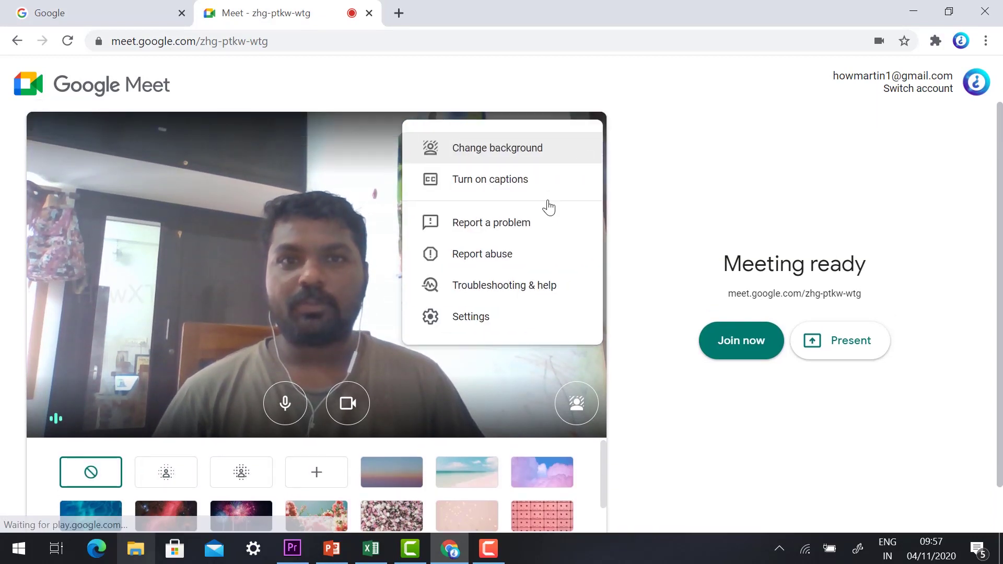
{"action": "left_click", "coordinate": [504, 150]}
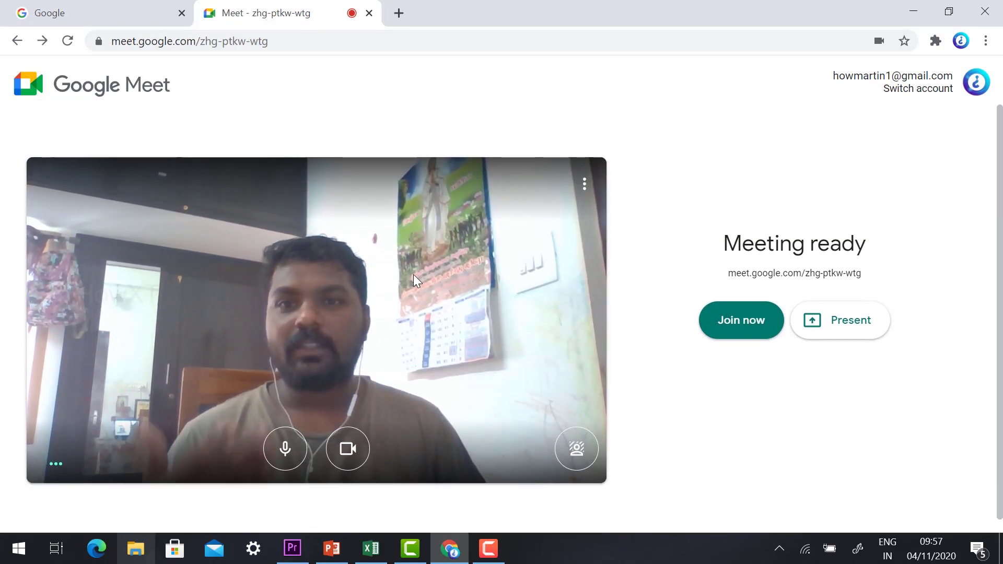
{"action": "left_click", "coordinate": [575, 450]}
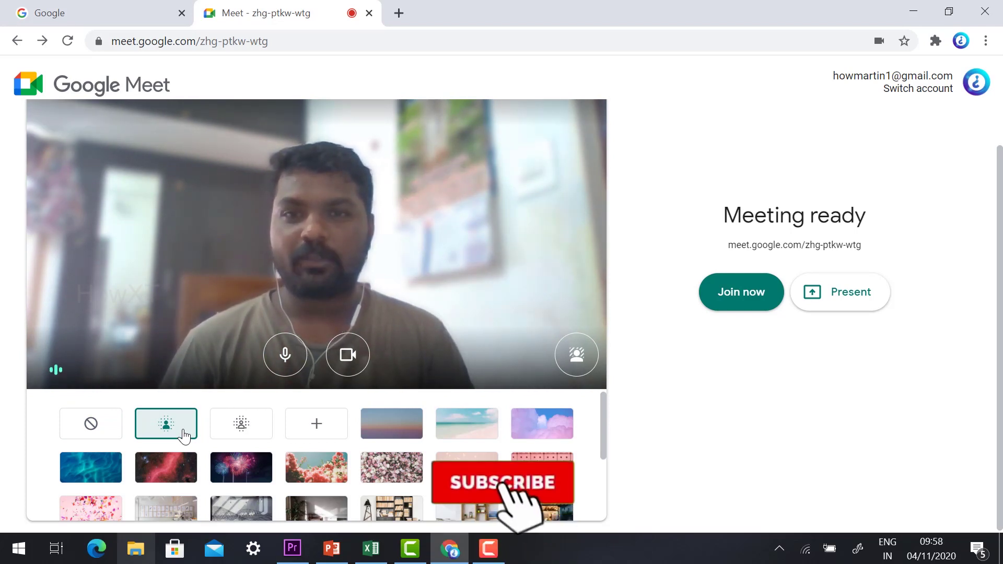
{"action": "left_click", "coordinate": [233, 432]}
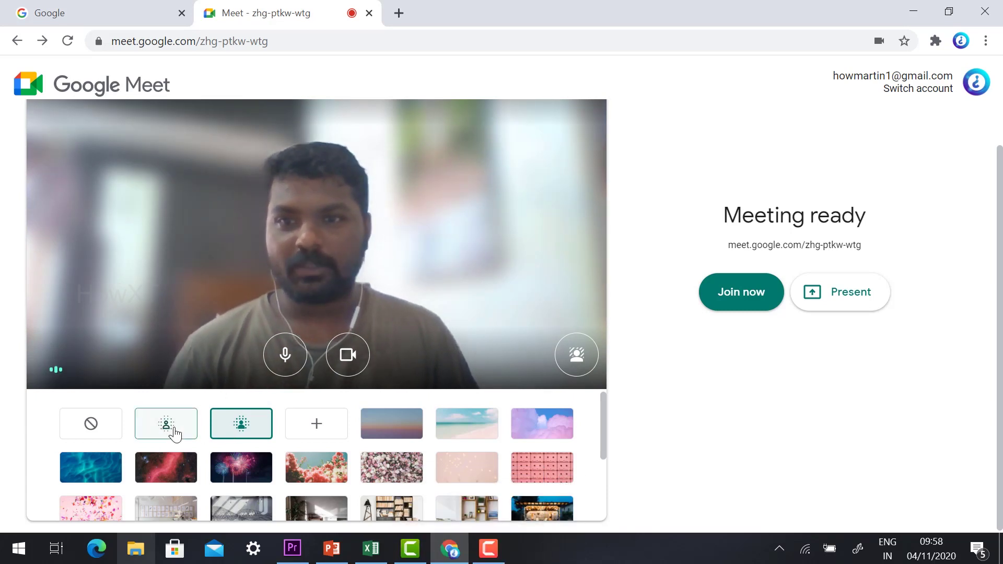
{"action": "left_click", "coordinate": [103, 434]}
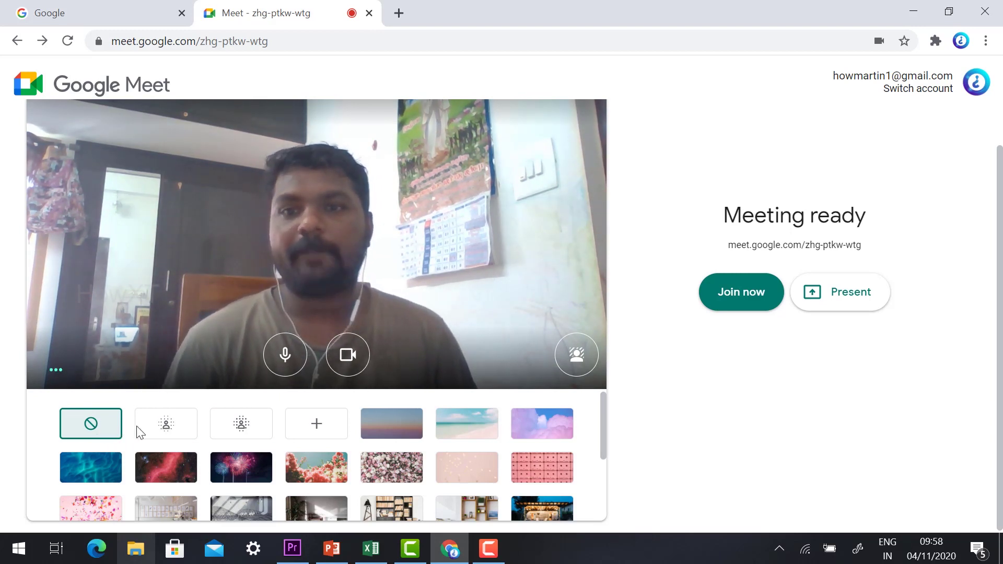
Step: Upload the photo 1 (2) from disk as a custom background
{"action": "left_click", "coordinate": [294, 434]}
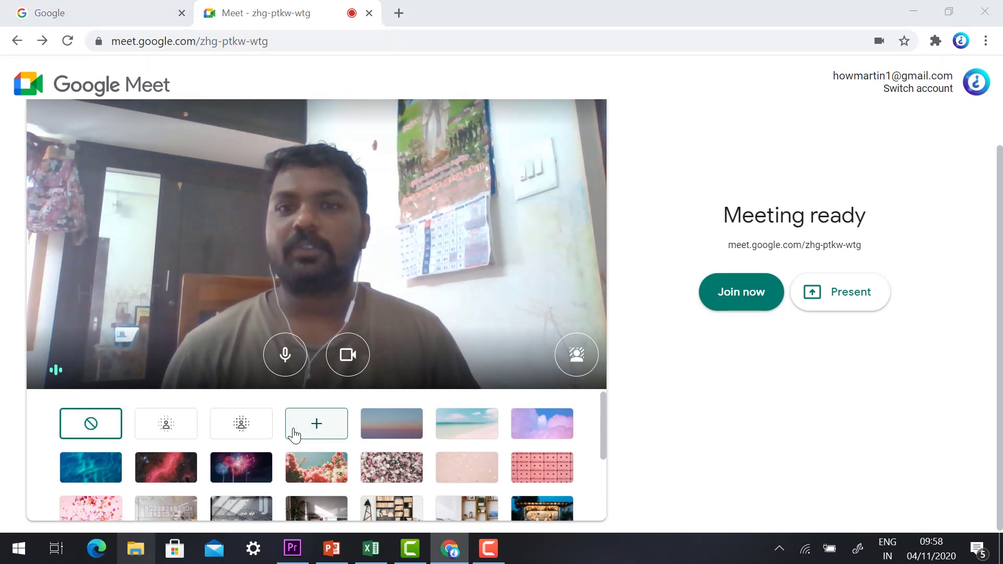
{"action": "scroll", "coordinate": [324, 211], "scroll_direction": "down", "scroll_amount": 6}
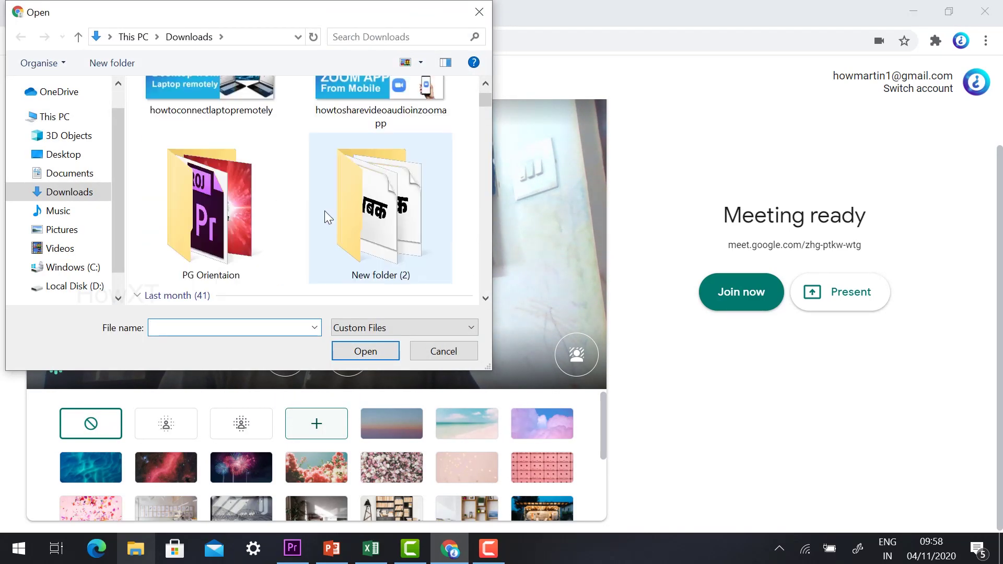
{"action": "scroll", "coordinate": [324, 211], "scroll_direction": "down", "scroll_amount": 10}
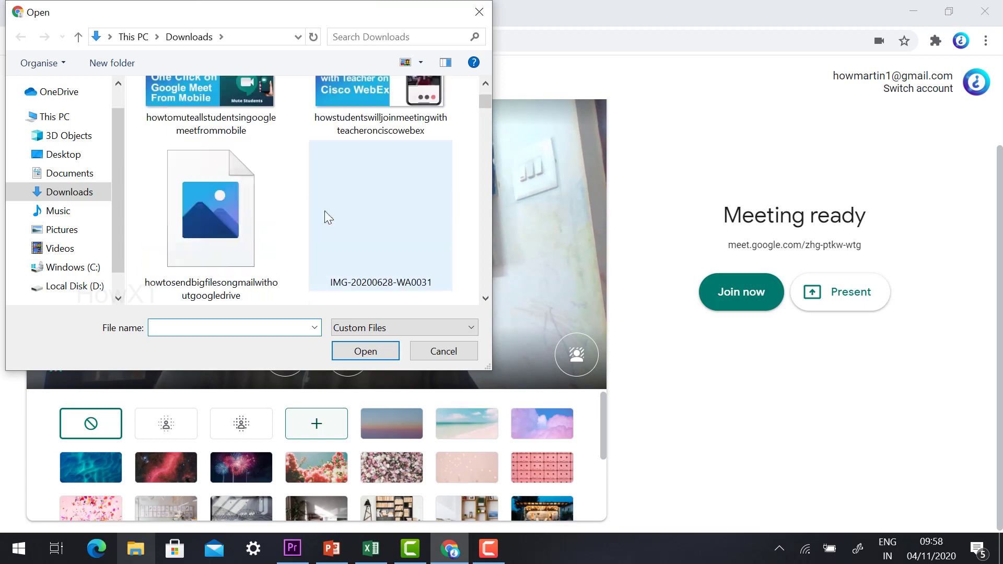
{"action": "scroll", "coordinate": [325, 212], "scroll_direction": "down", "scroll_amount": 10}
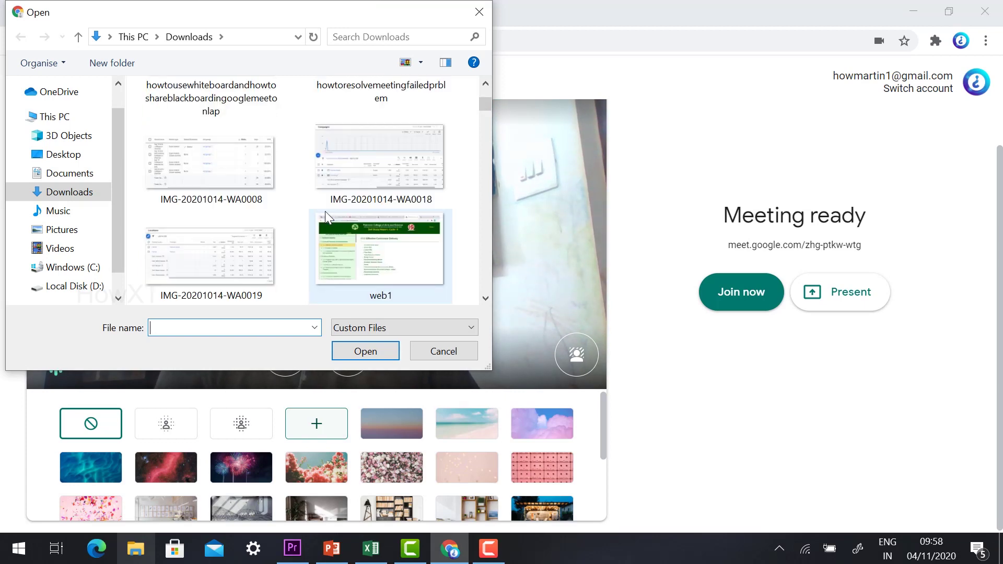
{"action": "scroll", "coordinate": [325, 211], "scroll_direction": "down", "scroll_amount": 3}
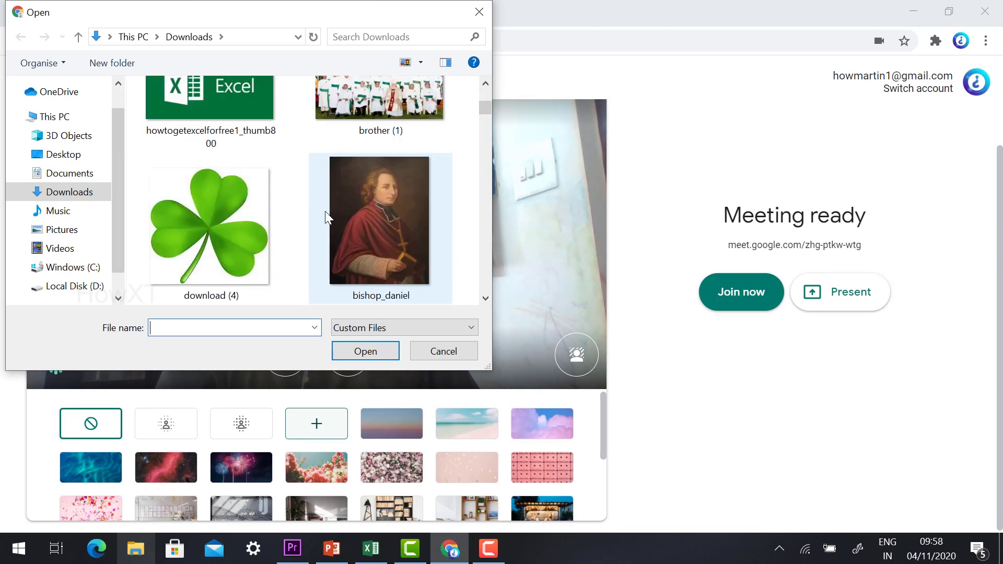
{"action": "scroll", "coordinate": [324, 211], "scroll_direction": "down", "scroll_amount": 2}
{"action": "scroll", "coordinate": [325, 211], "scroll_direction": "down", "scroll_amount": 3}
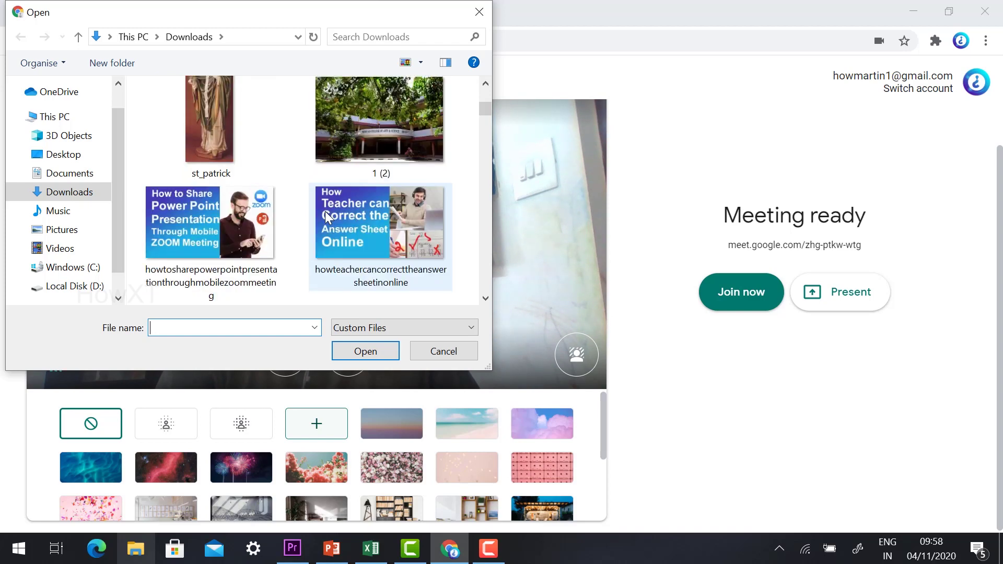
{"action": "left_click", "coordinate": [381, 121]}
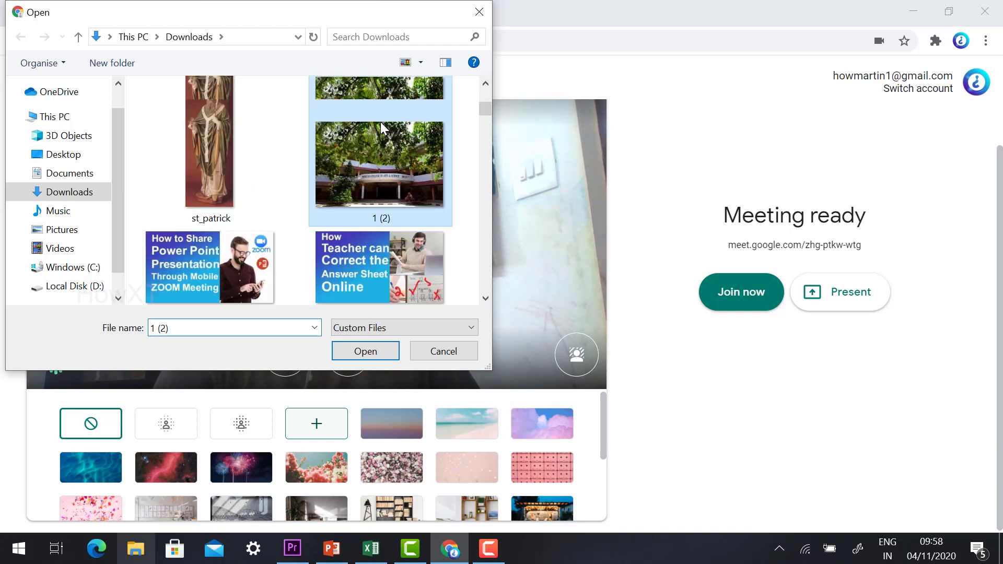
{"action": "left_click", "coordinate": [365, 350]}
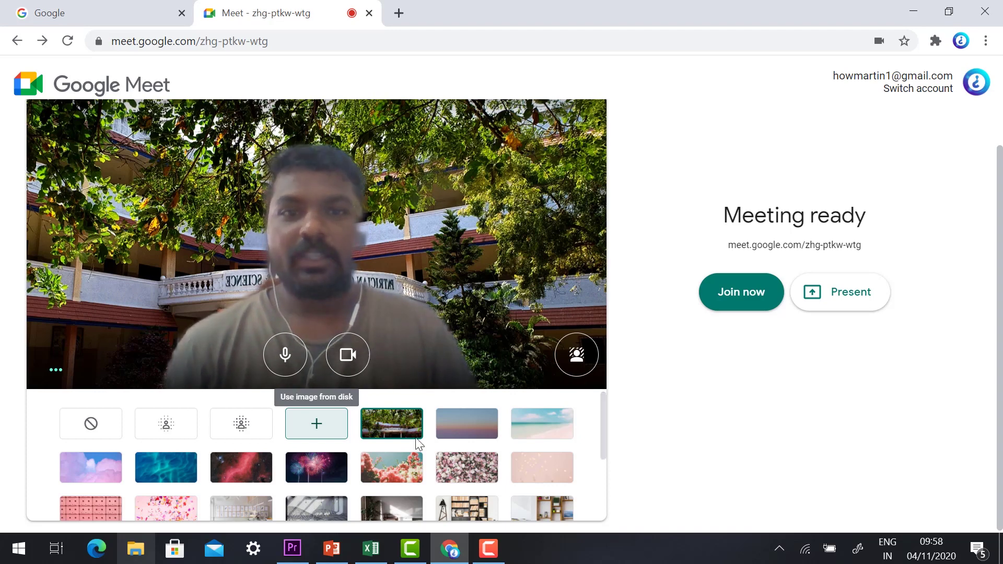
Step: Try the purple horizon background, apply the bookshelf room, and join the meeting
{"action": "left_click", "coordinate": [474, 430]}
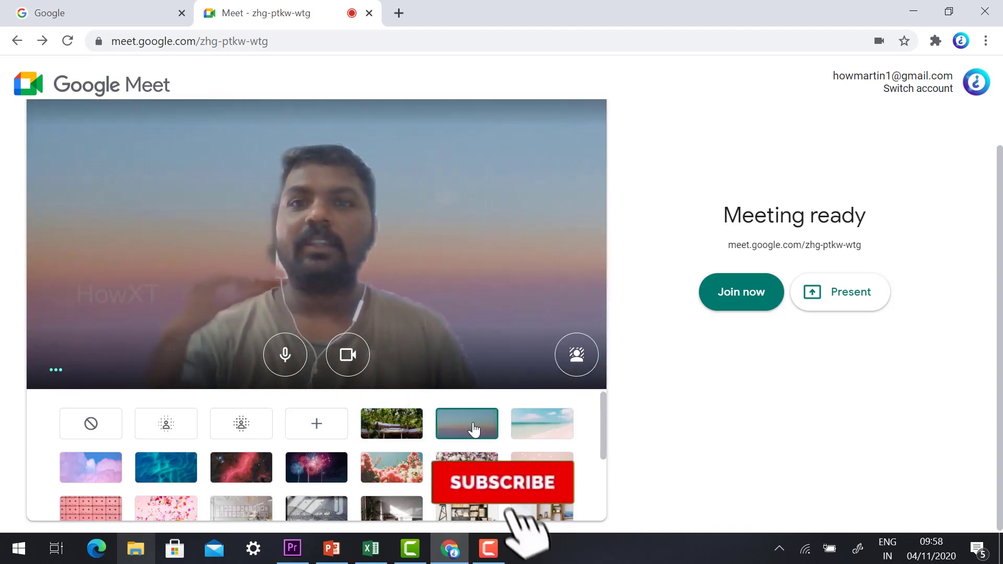
{"action": "scroll", "coordinate": [474, 430], "scroll_direction": "down", "scroll_amount": 3}
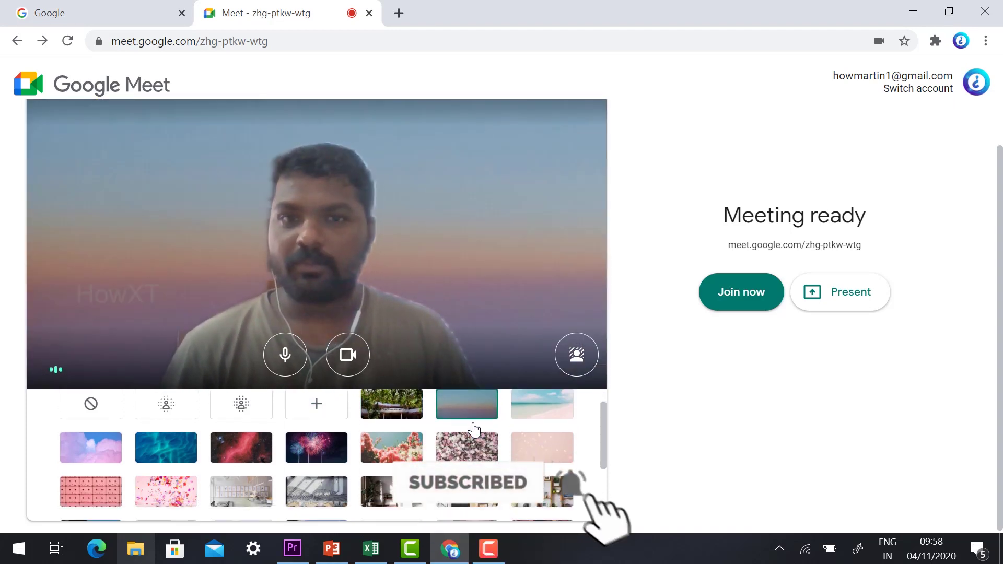
{"action": "left_click", "coordinate": [468, 409]}
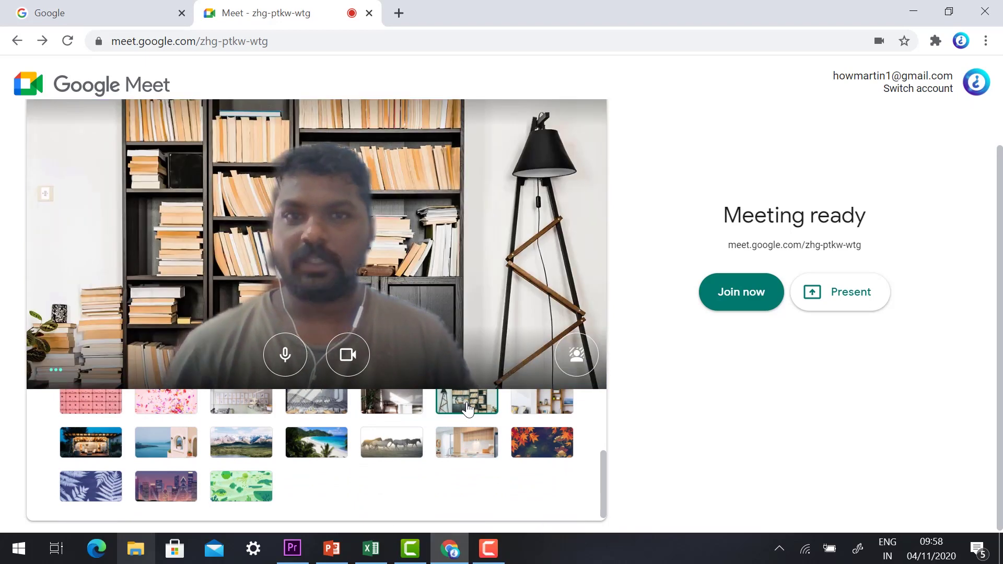
{"action": "left_click", "coordinate": [731, 295]}
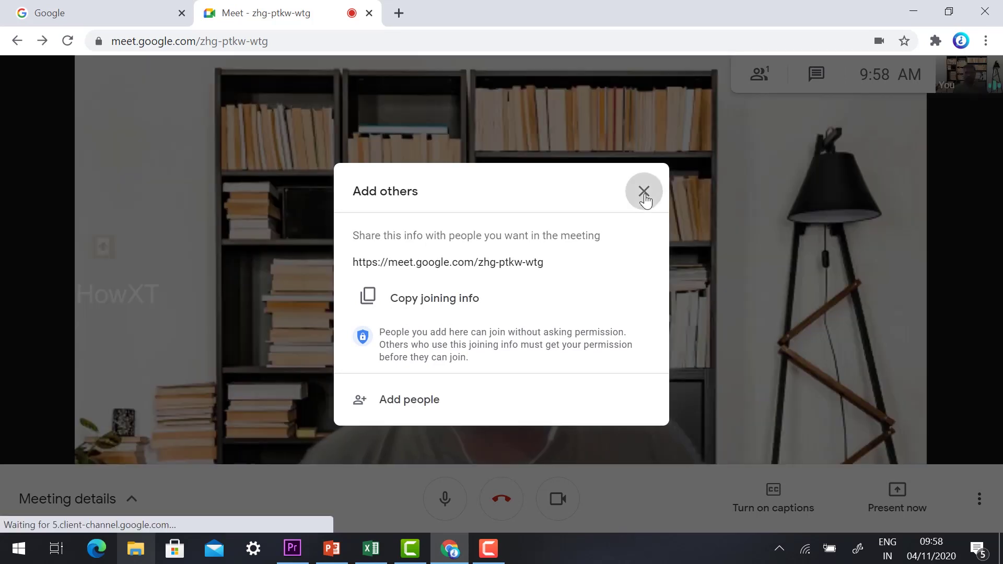
Step: Close the Add others prompt to reveal the live call with the bookshelf background
{"action": "left_click", "coordinate": [645, 195]}
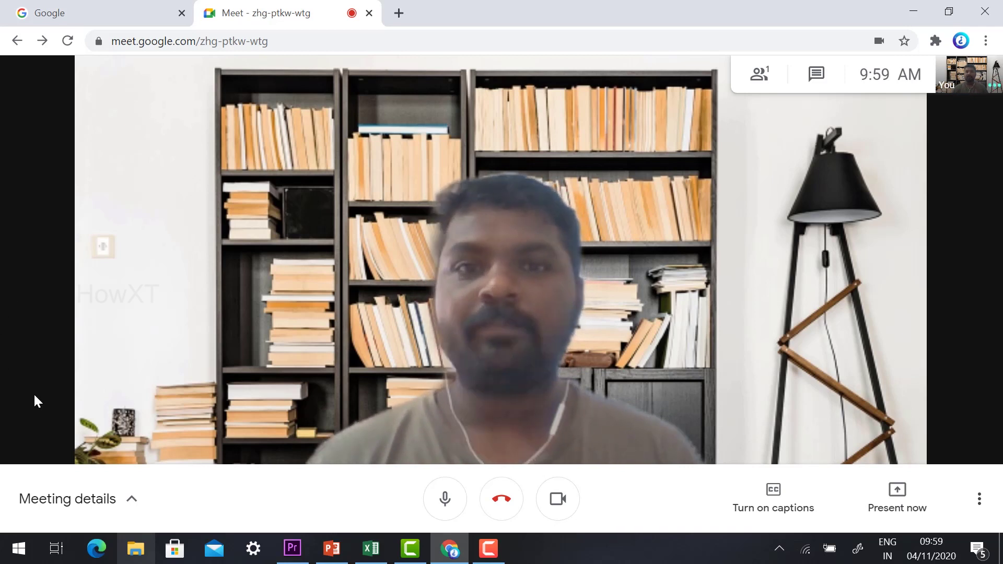
Step: Try pink blossoms and autumn leaves in-call, settle on the tropical beach, and close the panel
{"action": "left_click", "coordinate": [980, 502]}
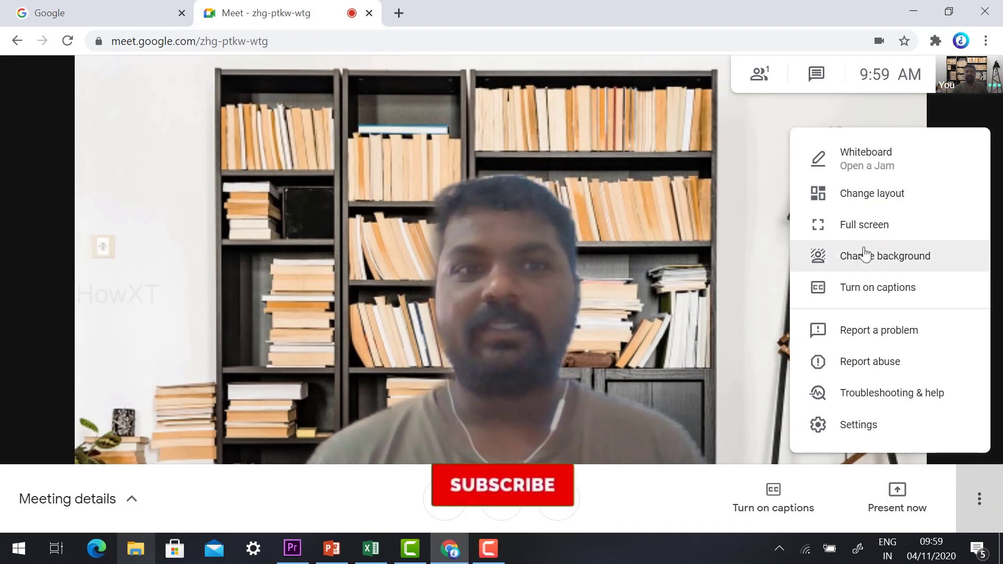
{"action": "left_click", "coordinate": [864, 255]}
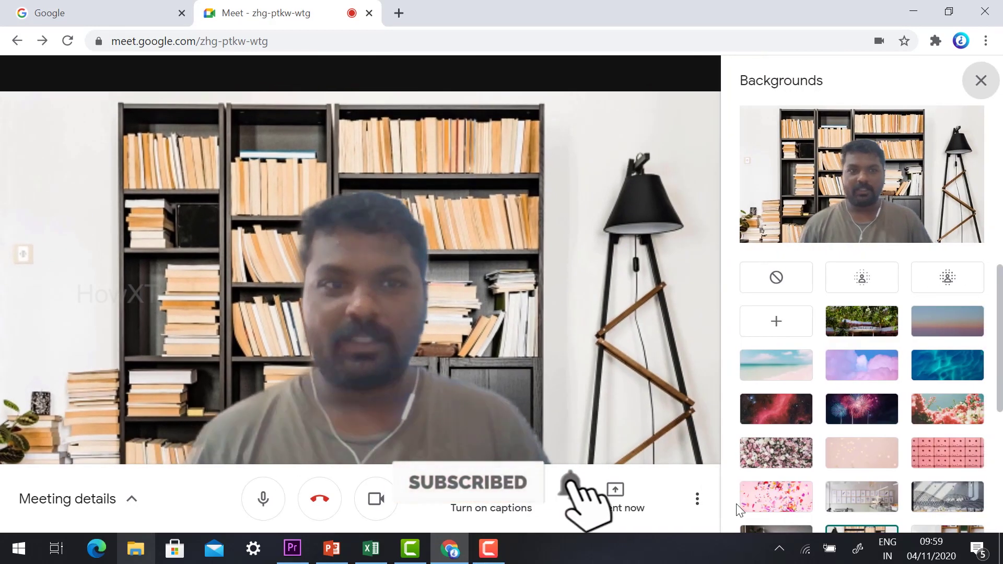
{"action": "left_click", "coordinate": [939, 414]}
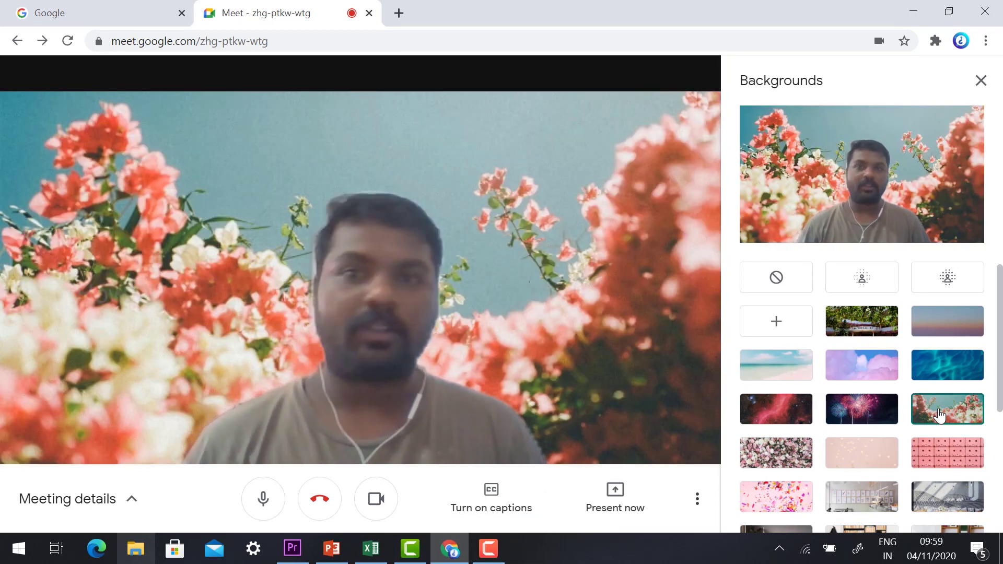
{"action": "scroll", "coordinate": [876, 440], "scroll_direction": "down", "scroll_amount": 4}
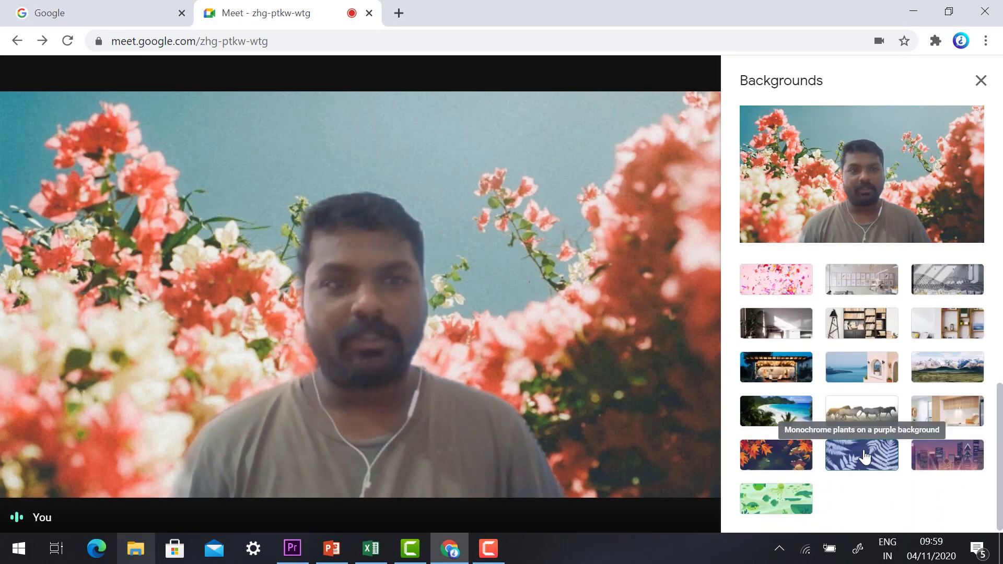
{"action": "left_click", "coordinate": [778, 460]}
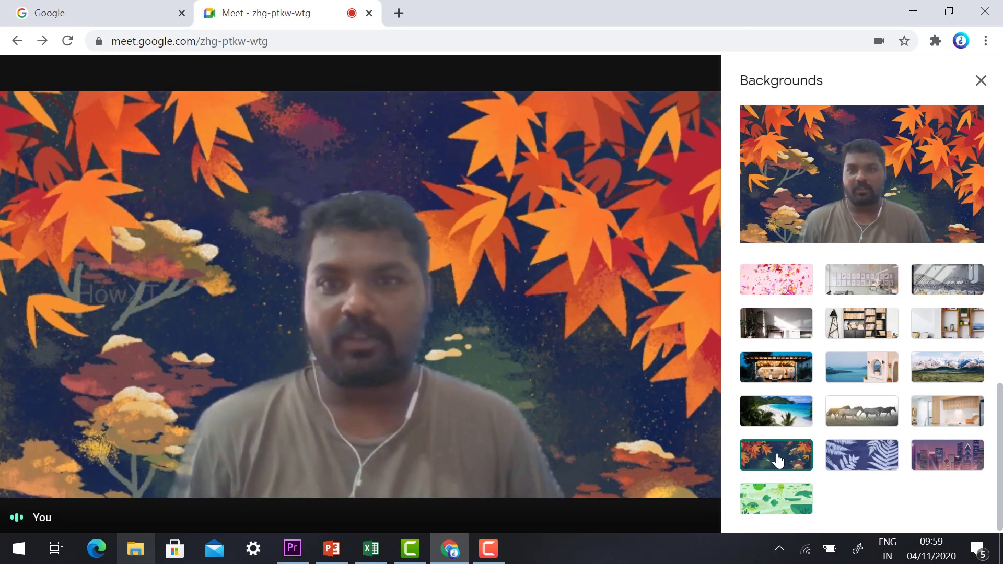
{"action": "left_click", "coordinate": [782, 415]}
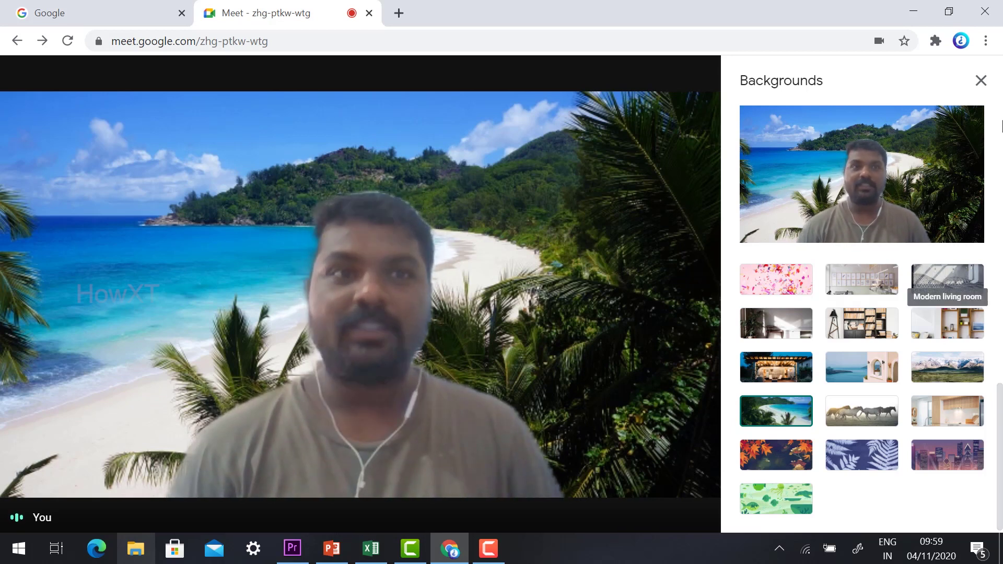
{"action": "left_click", "coordinate": [981, 81]}
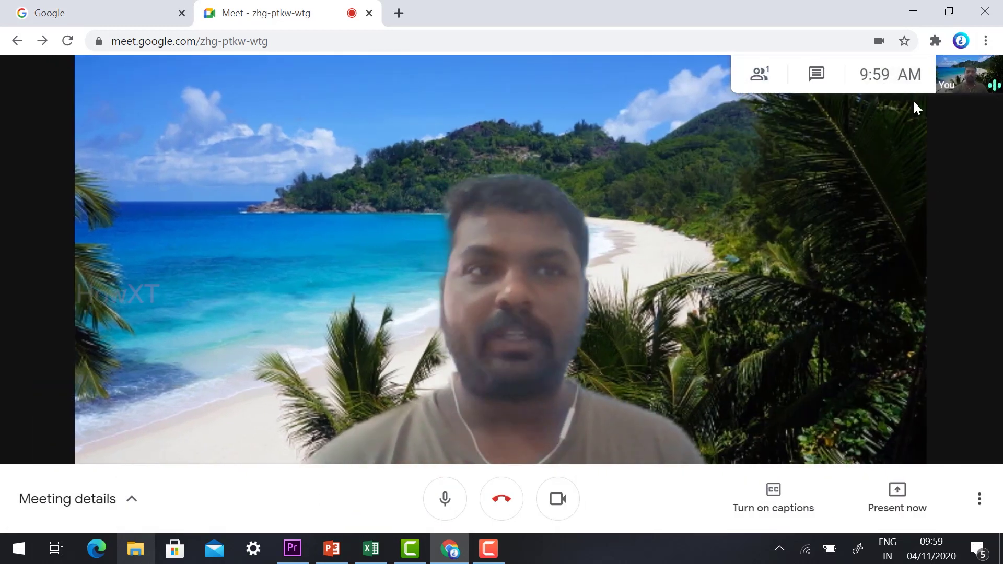
Step: Reopen the backgrounds panel, try purple clouds and fireworks, then apply pink flowers
{"action": "left_click", "coordinate": [760, 77]}
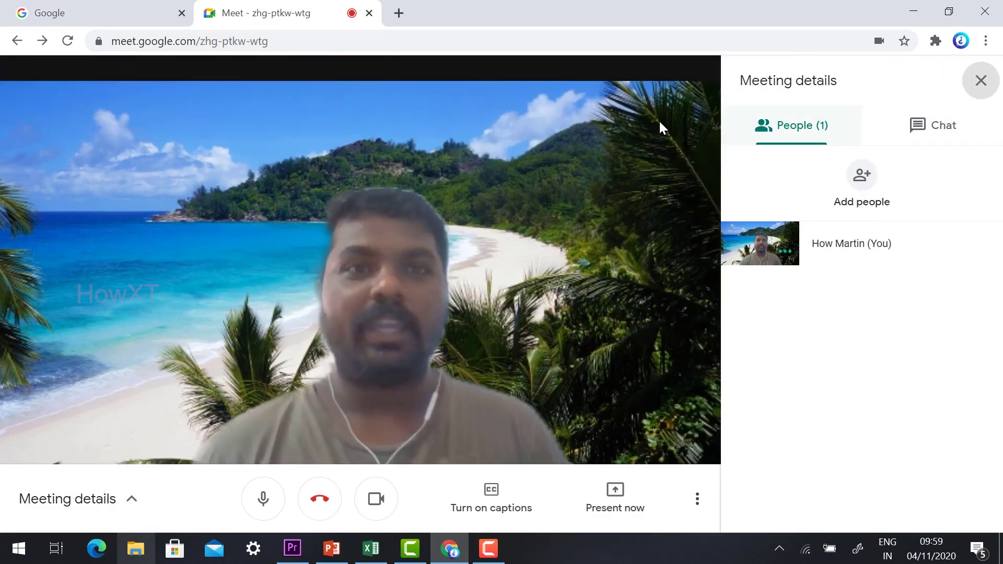
{"action": "left_click", "coordinate": [979, 84]}
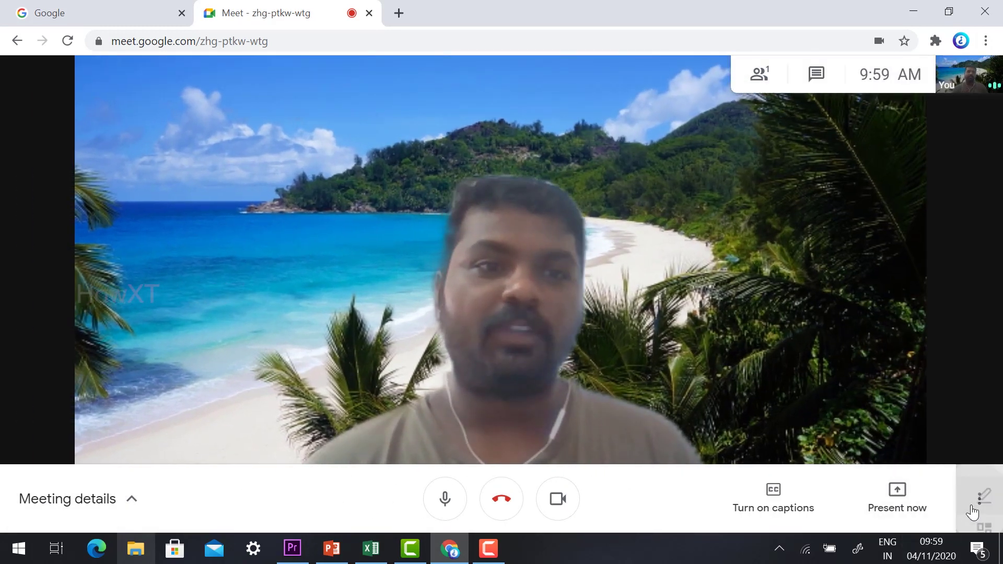
{"action": "left_click", "coordinate": [973, 509]}
{"action": "left_click", "coordinate": [841, 256]}
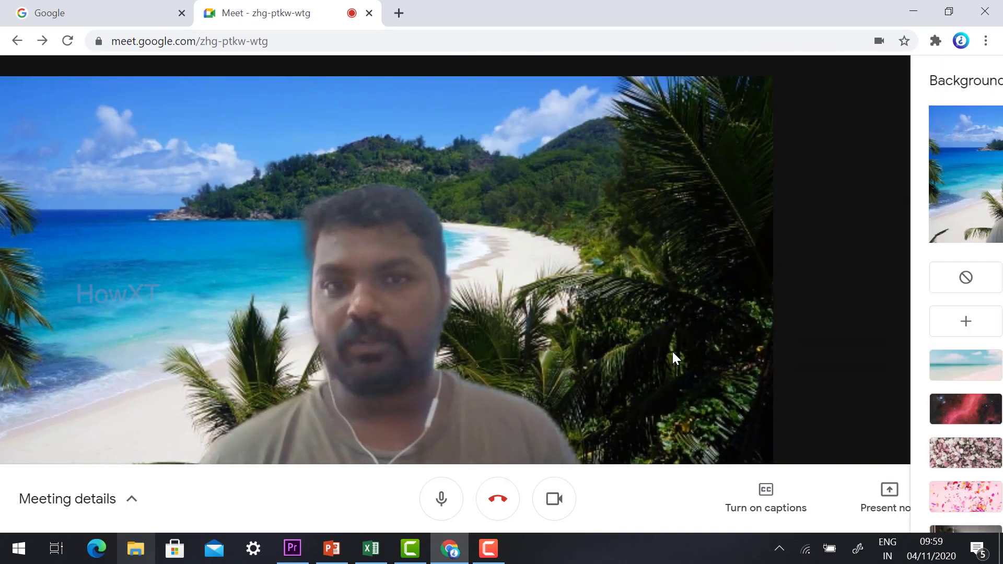
{"action": "left_click", "coordinate": [862, 372]}
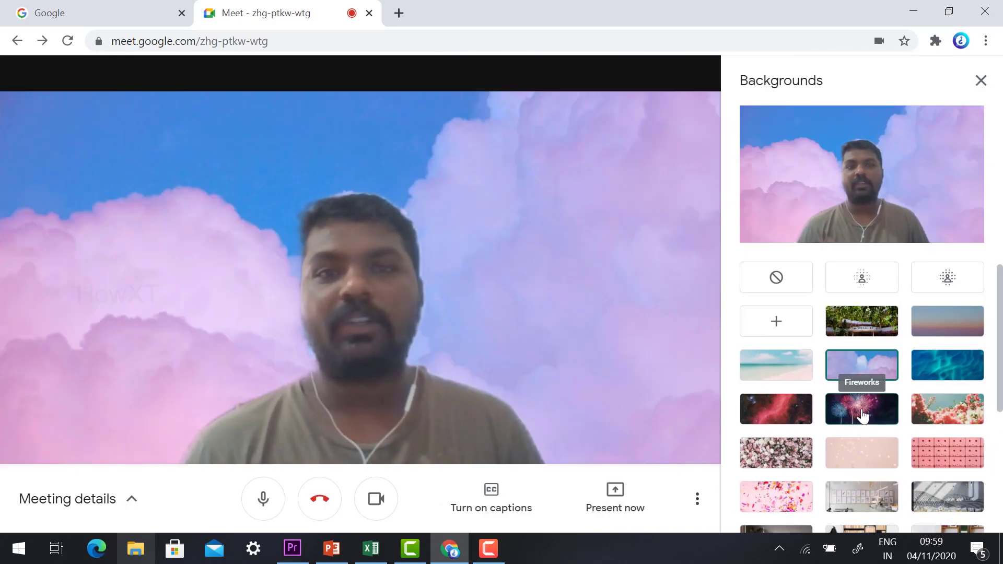
{"action": "left_click", "coordinate": [862, 415]}
{"action": "left_click", "coordinate": [964, 411]}
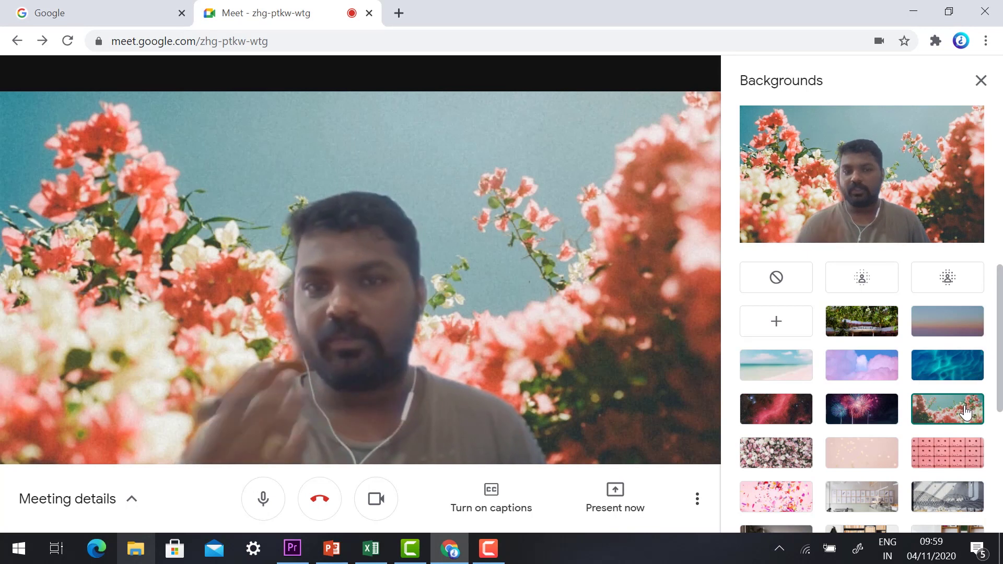